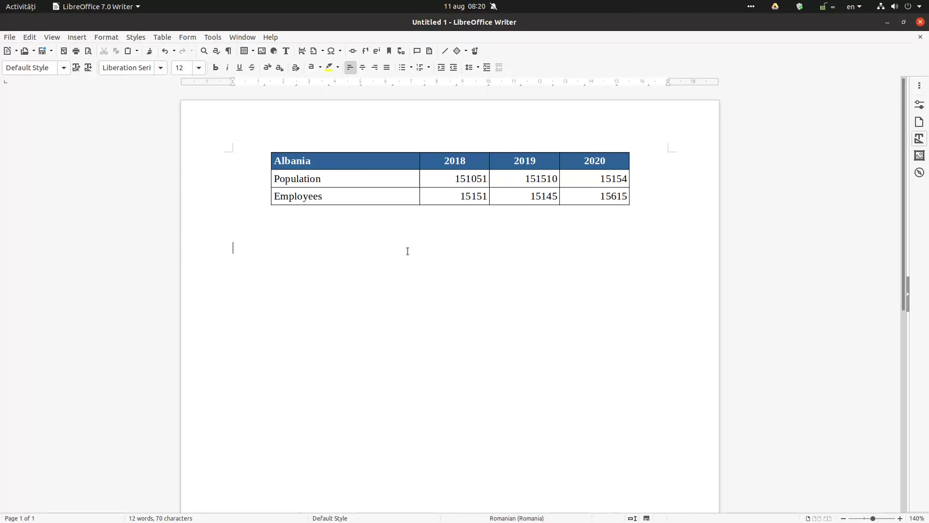
Step: Save the selected Albania table's formatting as a new AutoFormat table style named 'countries'
left_click_drag(385, 160, 576, 191)
left_click(919, 139)
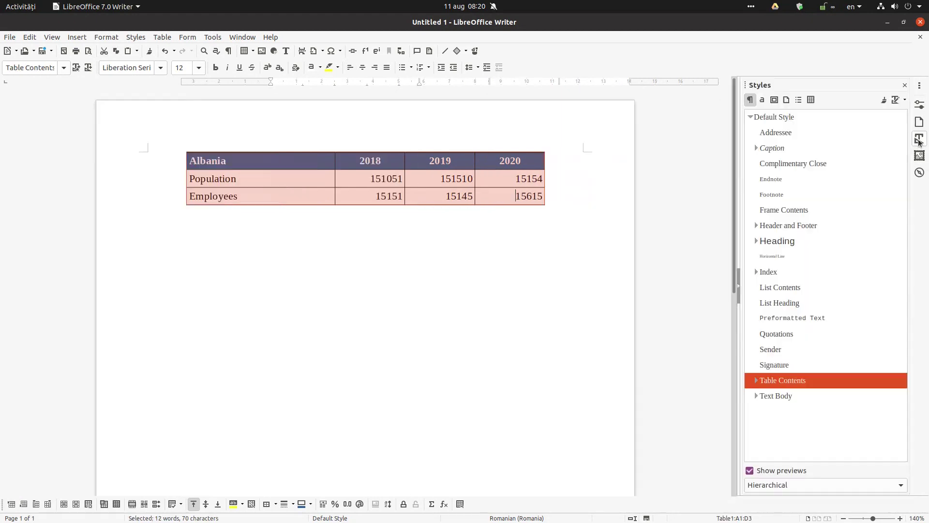
left_click(812, 100)
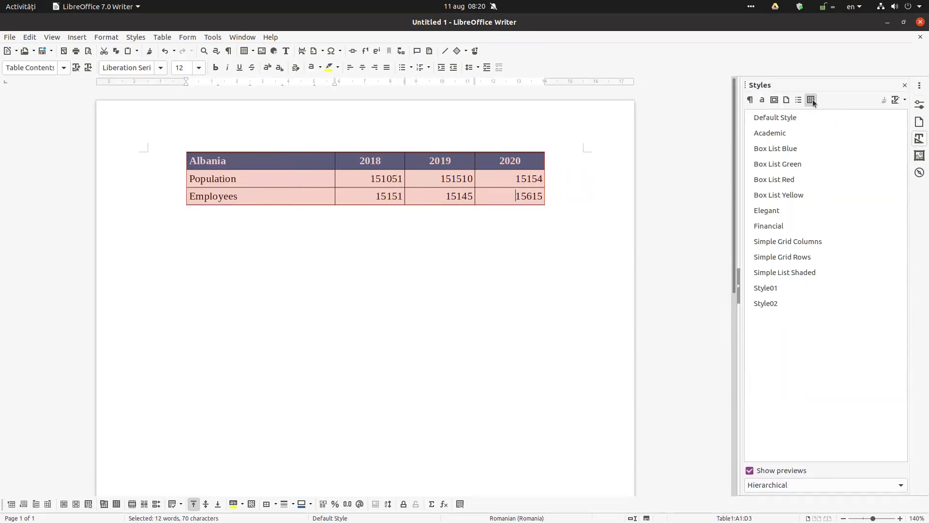
left_click(162, 37)
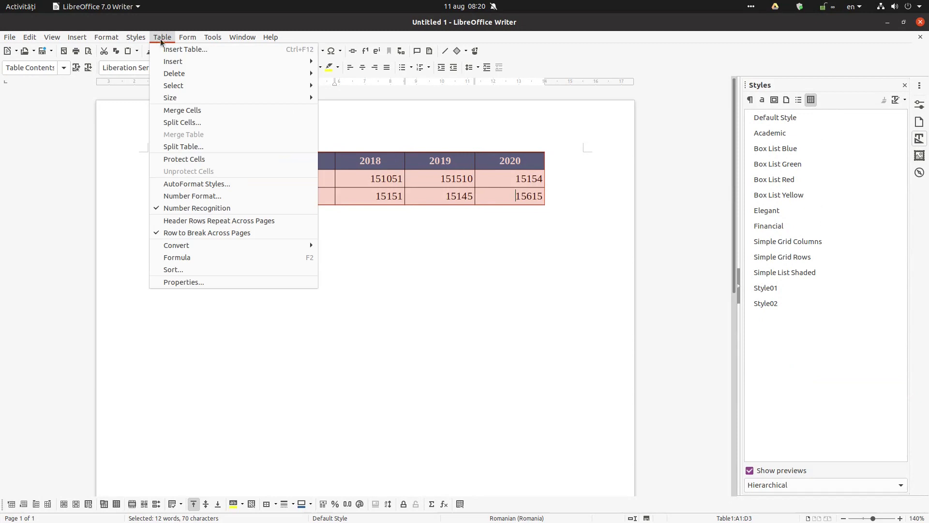
left_click(181, 183)
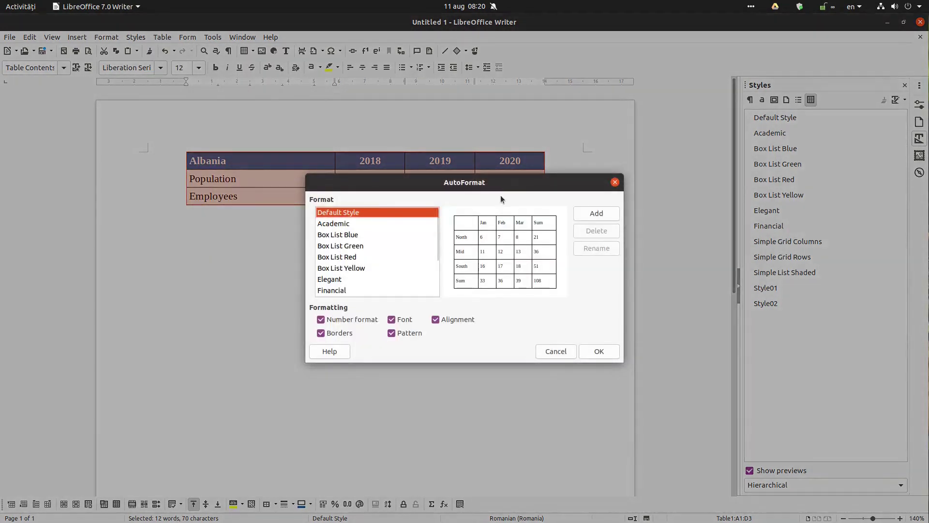
left_click(589, 215)
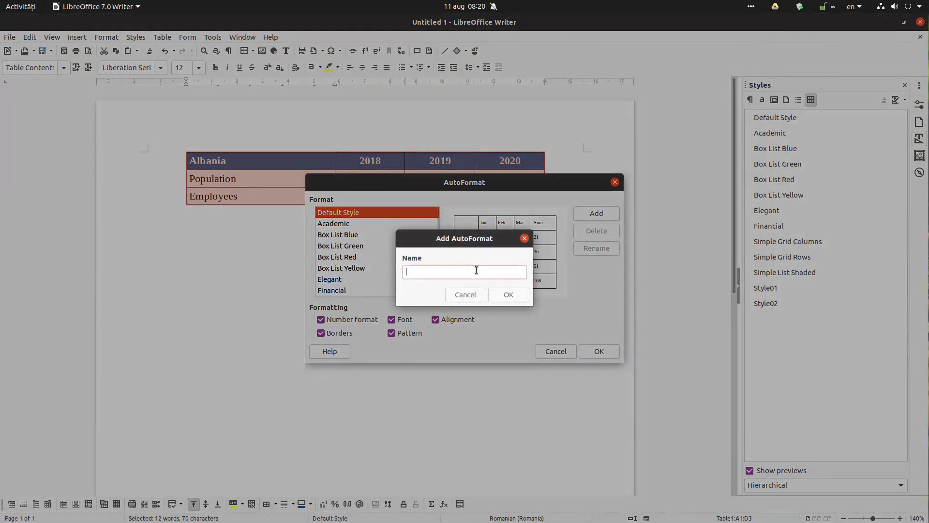
type("countries")
left_click(509, 295)
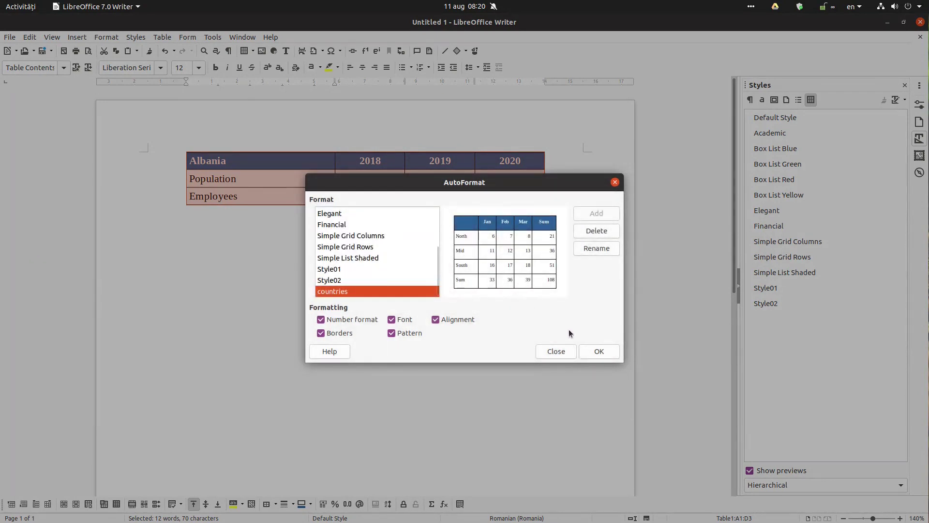
left_click(588, 351)
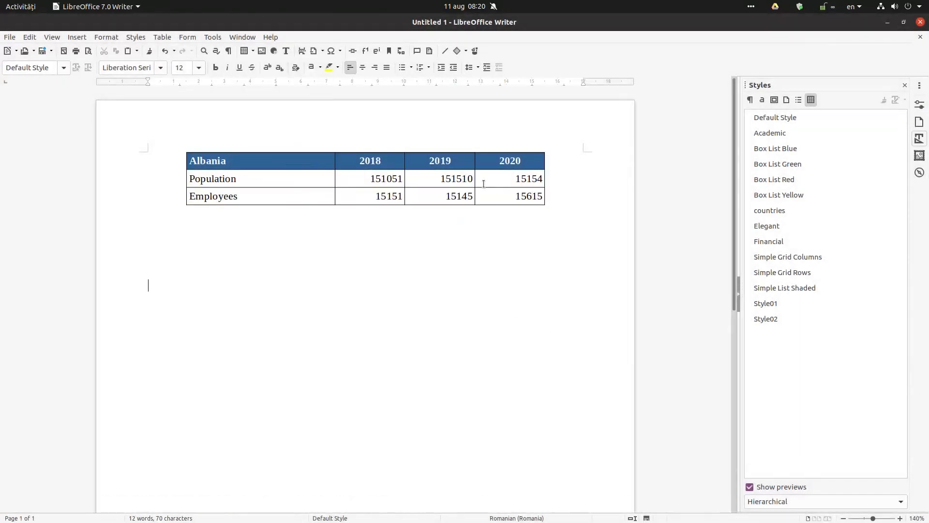
Step: Insert a trial empty 4x3 table and apply the countries style to it
left_click(252, 52)
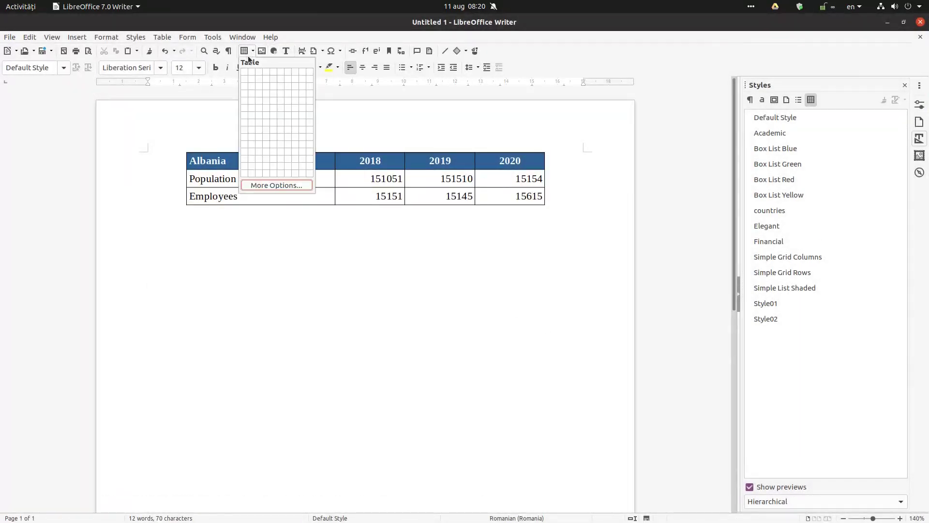
left_click(264, 82)
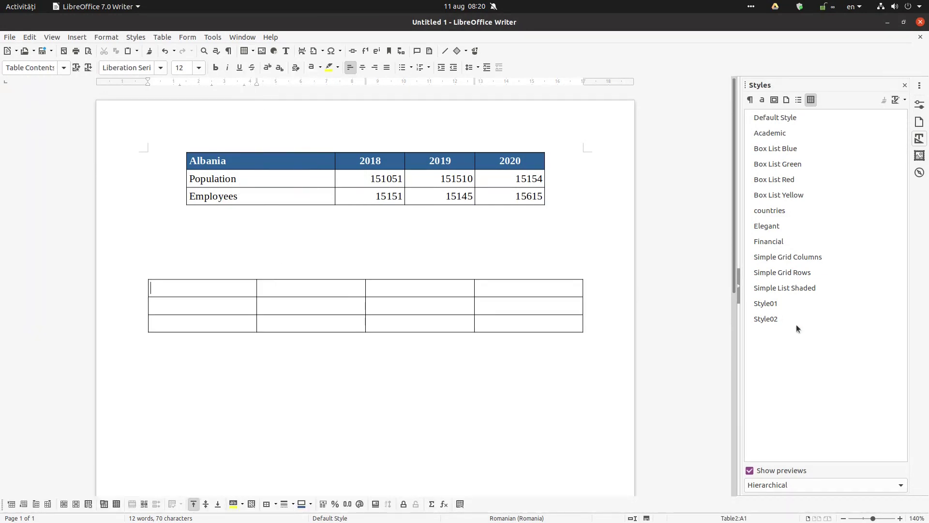
double_click(773, 209)
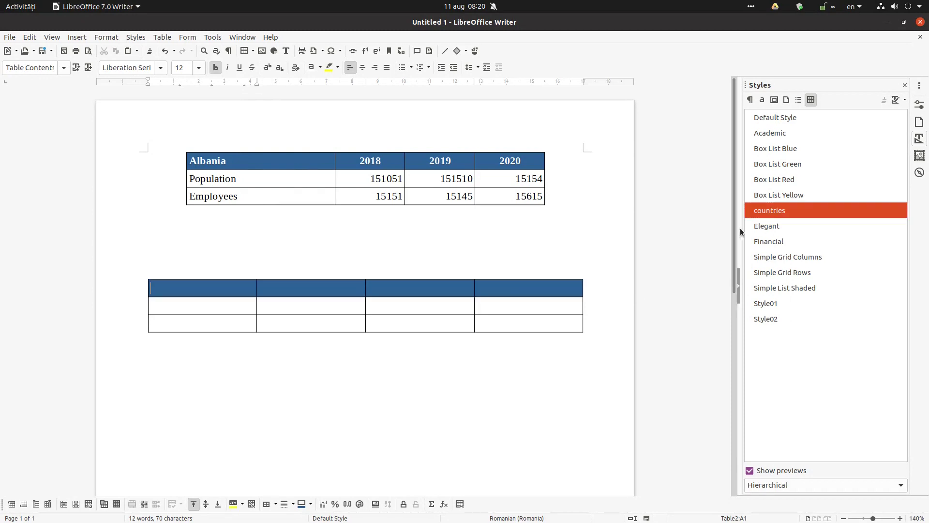
left_click(581, 310)
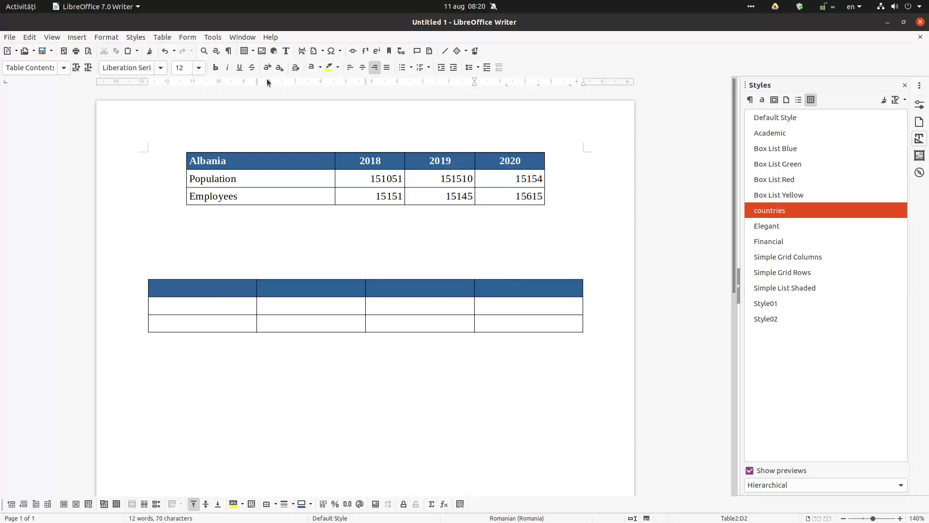
Step: Undo the trial table and its styling, then select the whole Albania table
left_click(165, 50)
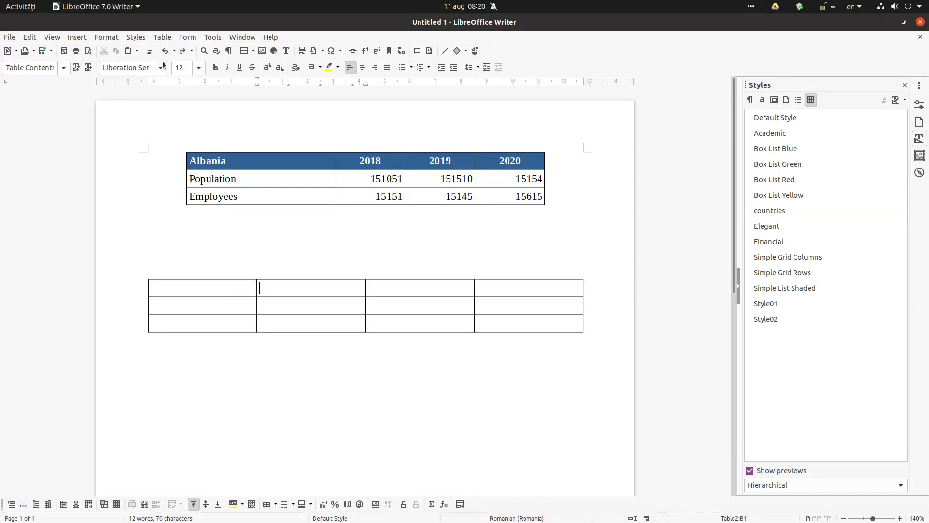
left_click(166, 51)
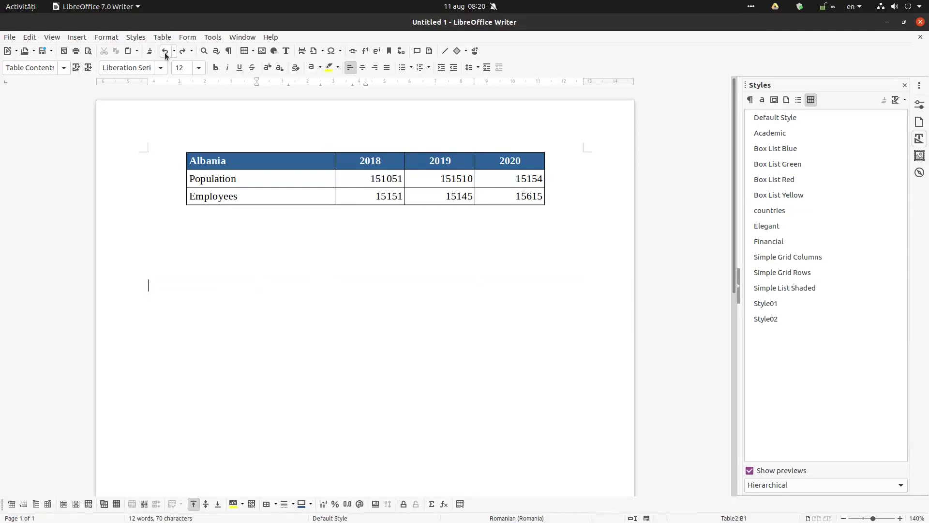
left_click(203, 222)
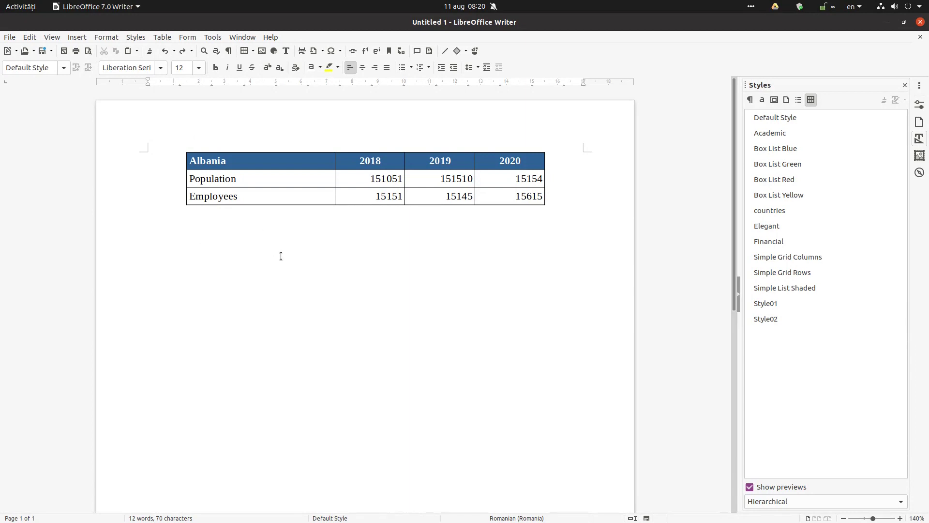
left_click(452, 161)
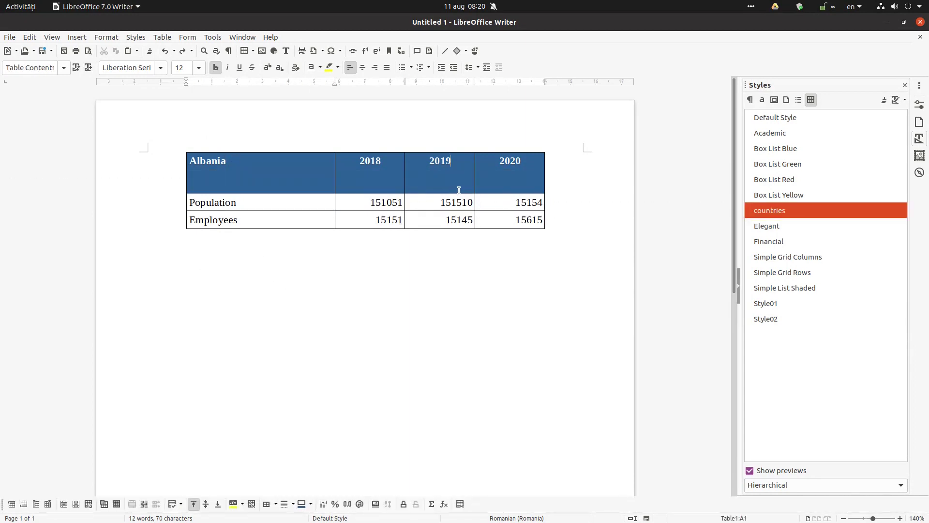
left_click(504, 275)
left_click_drag(271, 159, 496, 193)
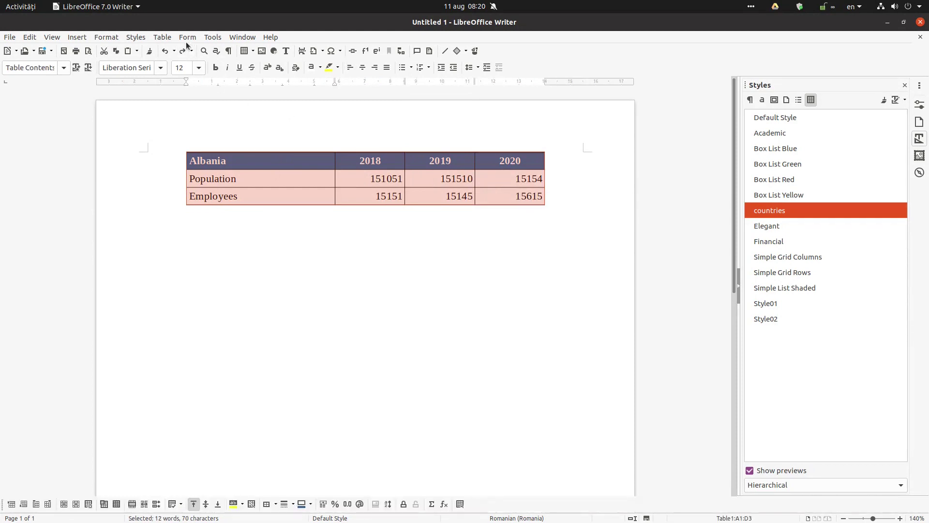
left_click(212, 38)
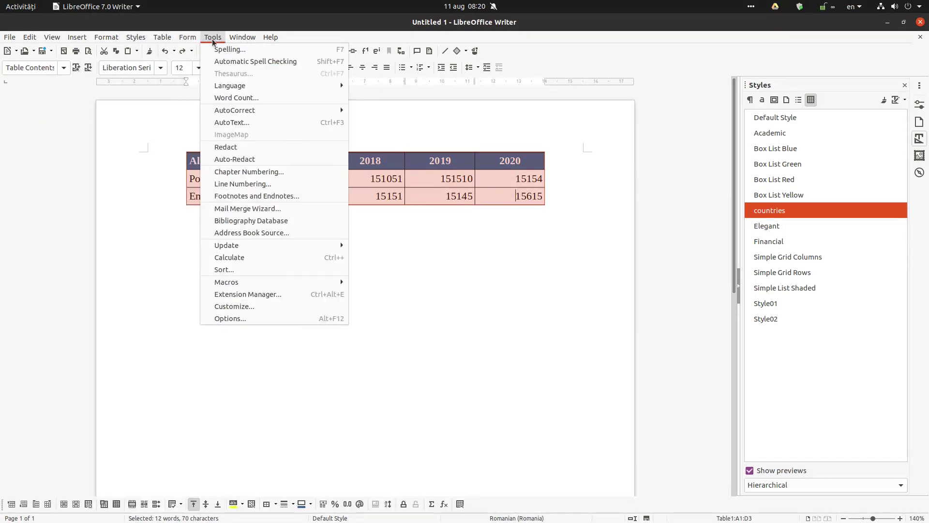
Step: In the AutoText dialog, enter the name CountriesTable with the shortcut CT
left_click(236, 123)
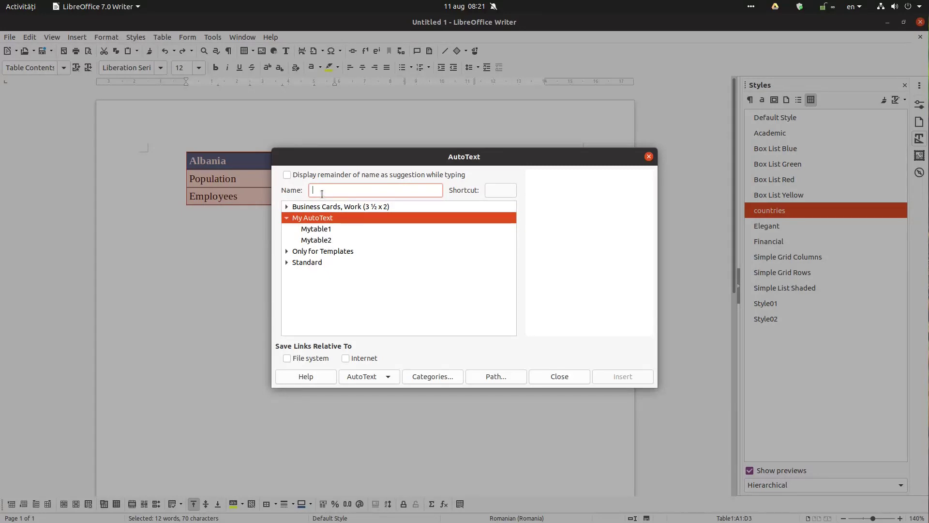
type("CountriesTable")
key("Tab")
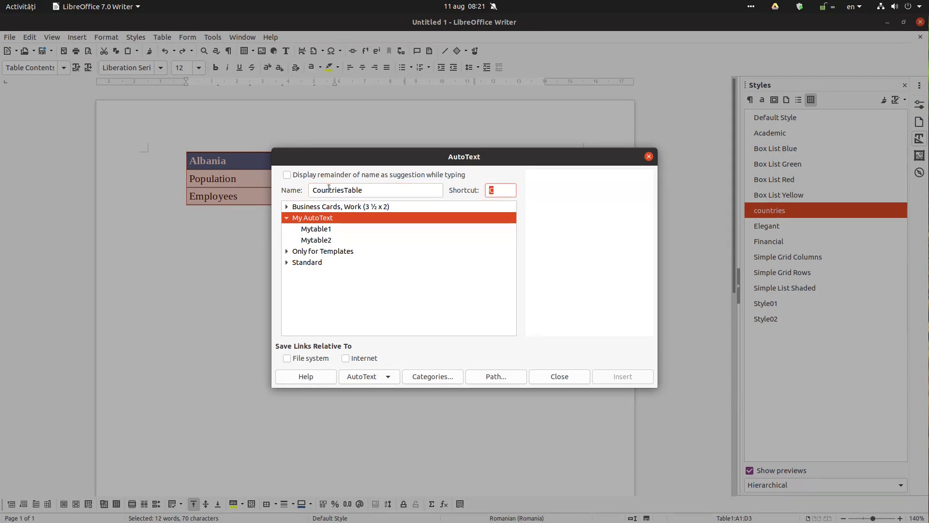
type("CT")
Step: Choose My AutoText as the destination category for the new entry
left_click(433, 218)
double_click(319, 220)
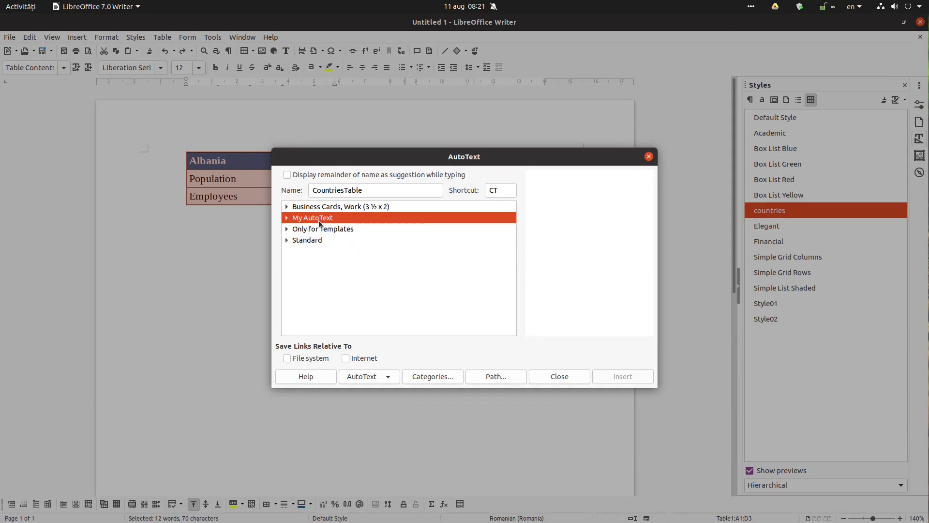
left_click(506, 190)
left_click(287, 240)
left_click(303, 241)
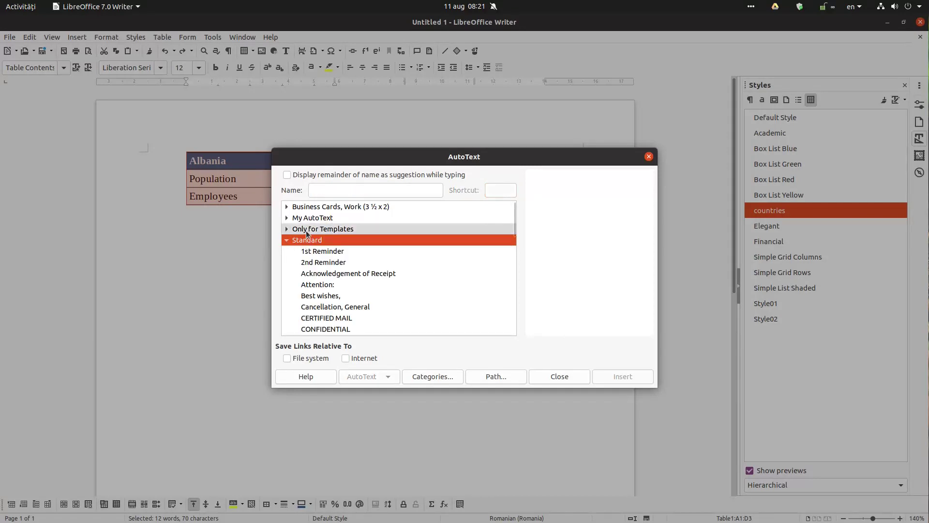
left_click(287, 218)
left_click(315, 221)
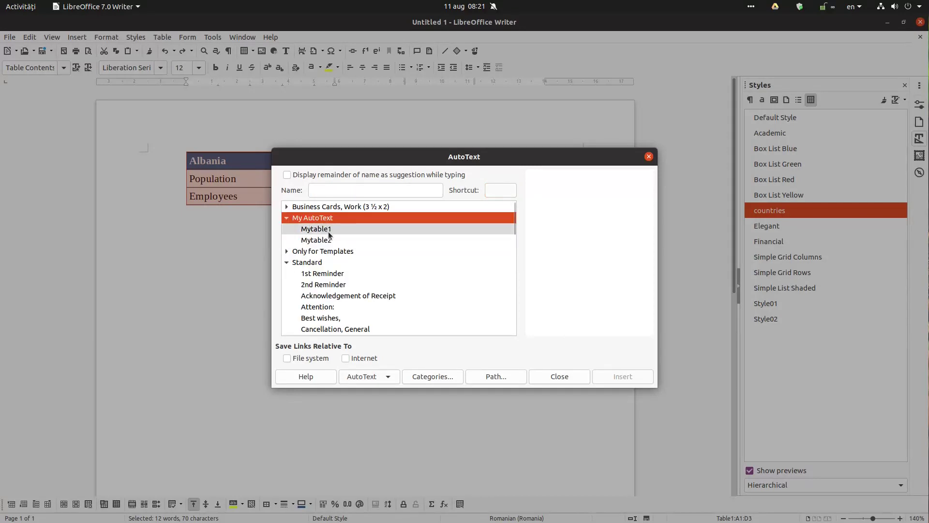
Step: Re-enter name CountriesTable and shortcut CT, save links relative to File system, and create the entry
left_click(344, 195)
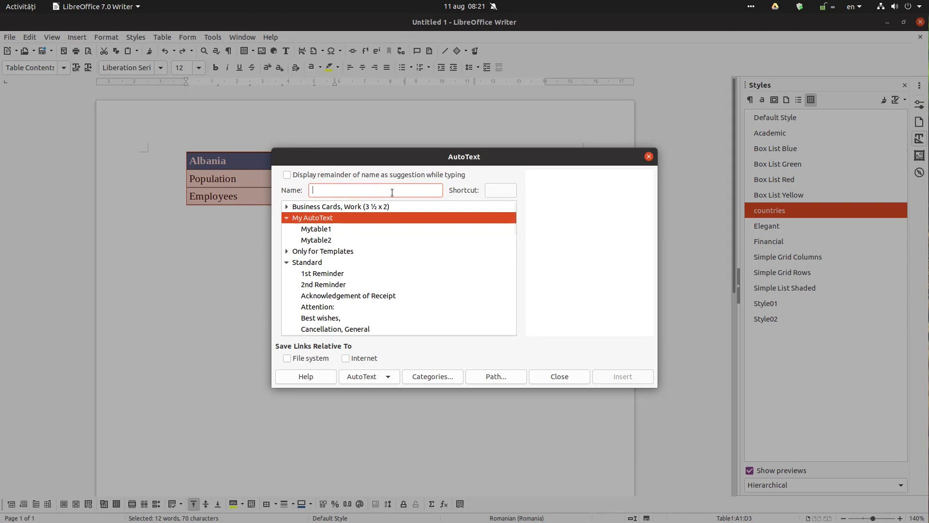
type("CountriuesTable")
key("Tab")
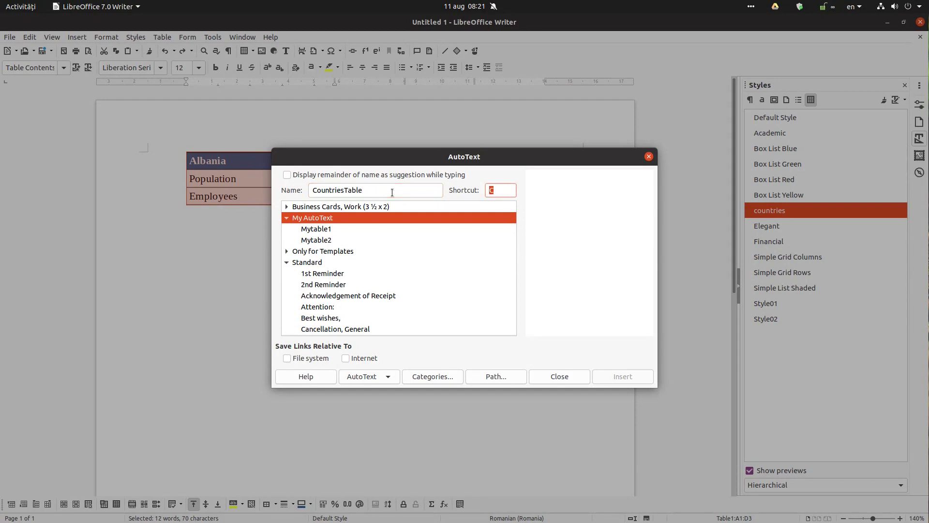
type("CT")
left_click(564, 371)
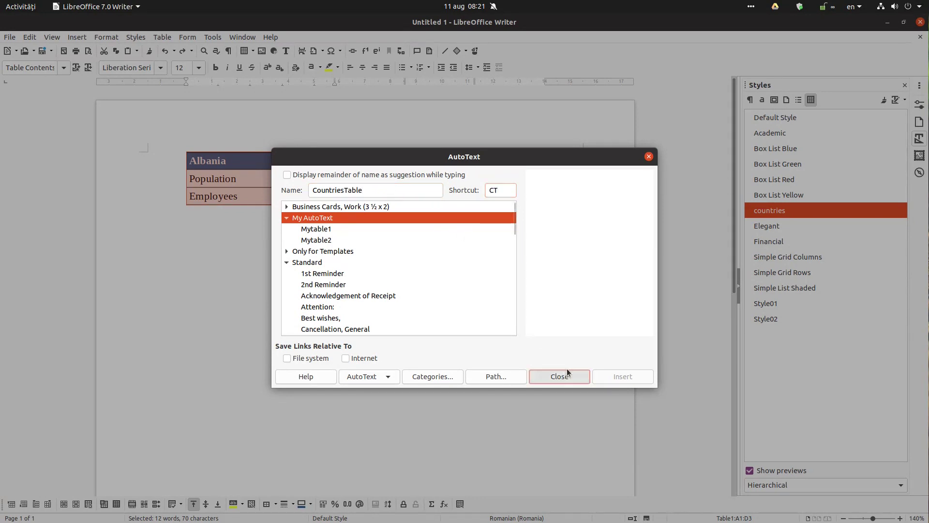
left_click(406, 192)
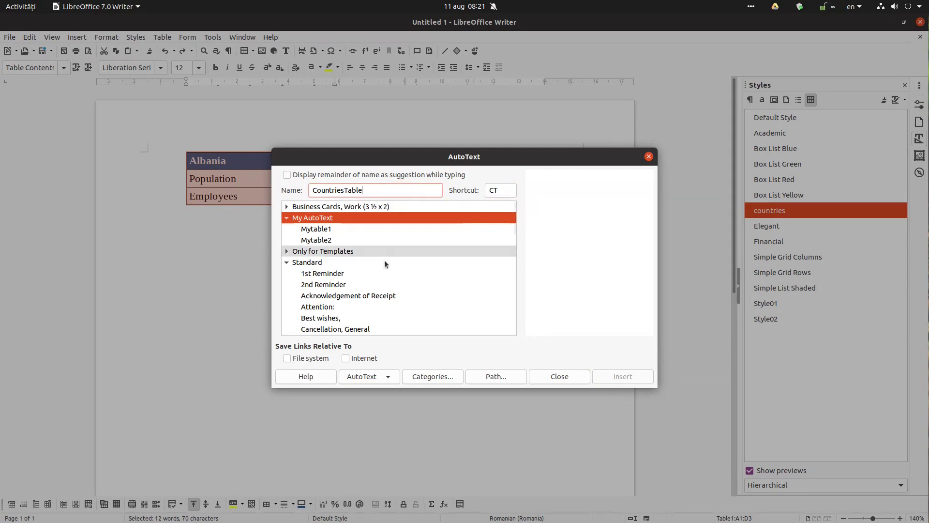
left_click(315, 359)
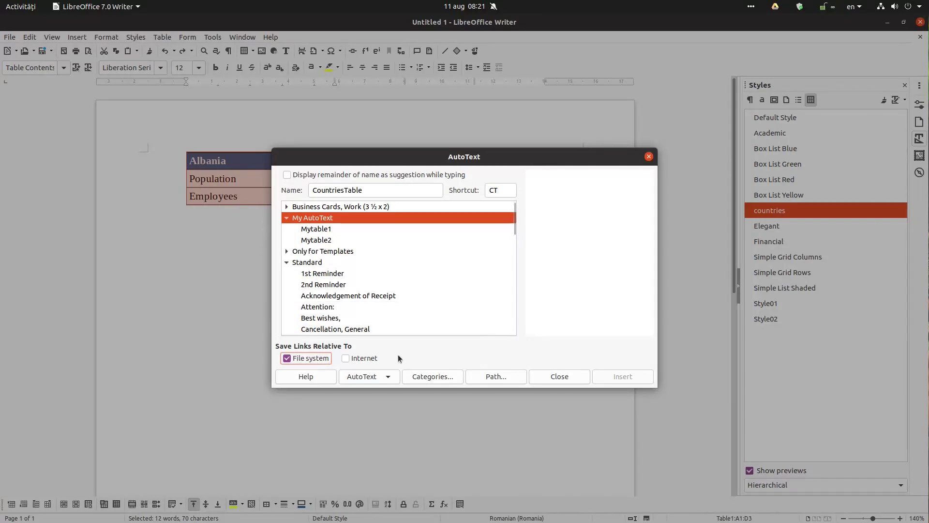
left_click(388, 376)
left_click(366, 391)
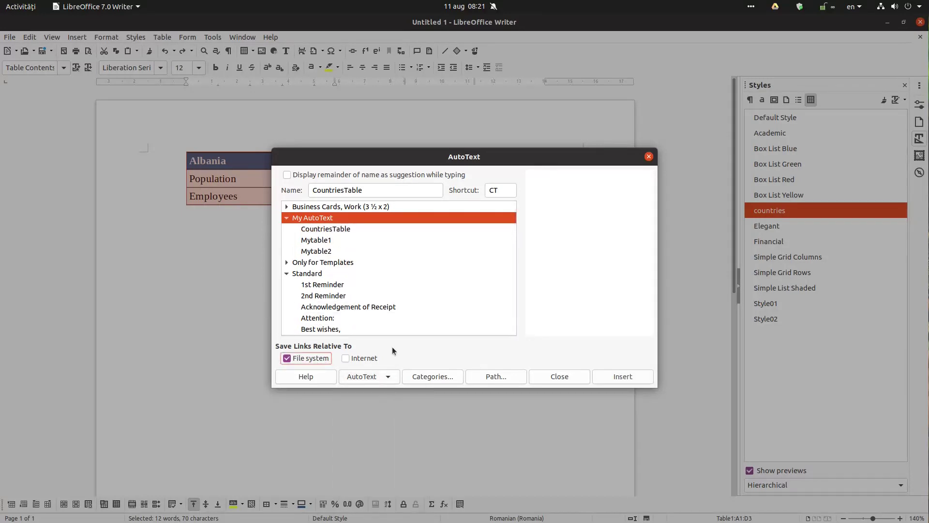
Step: Save CountriesTable under My AutoText, then undo a test insertion that landed inside a cell
left_click(322, 230)
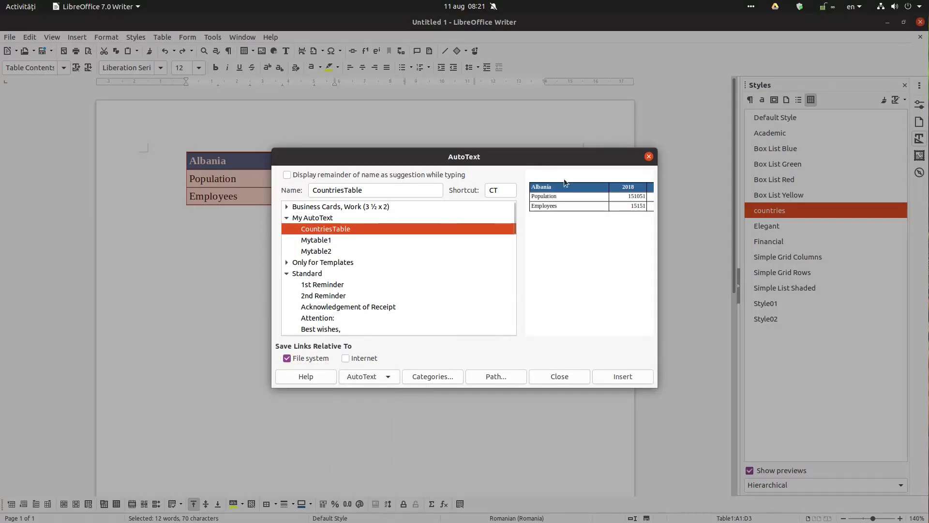
left_click(623, 377)
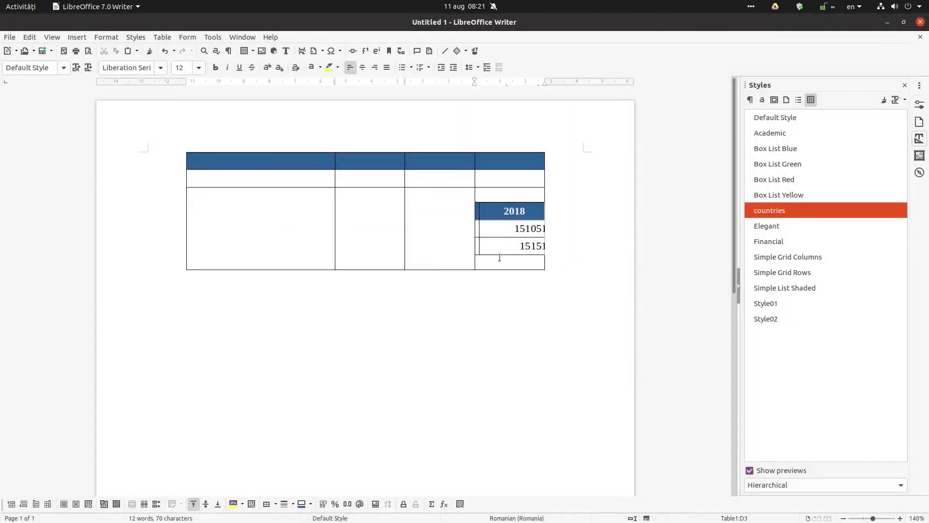
left_click(165, 52)
Step: Add an empty 4x3 table on the line below the Albania table
left_click(275, 225)
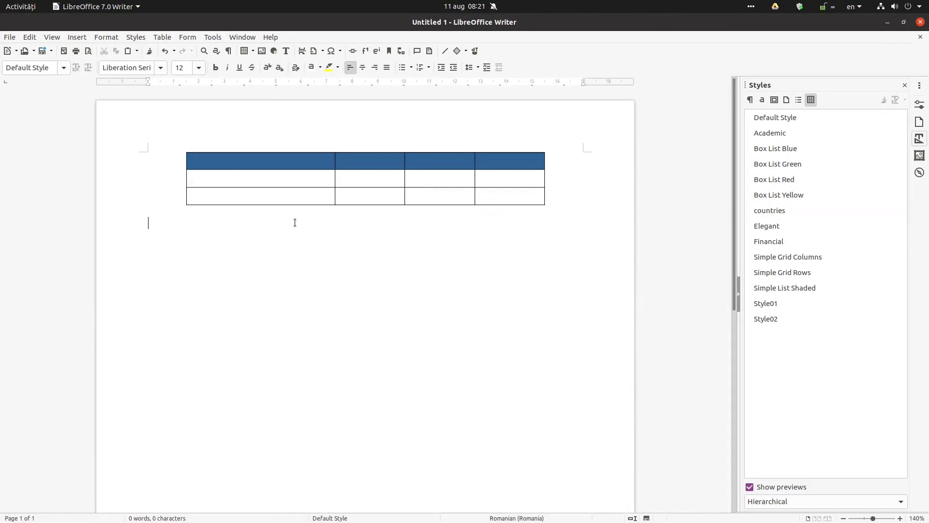
left_click(245, 51)
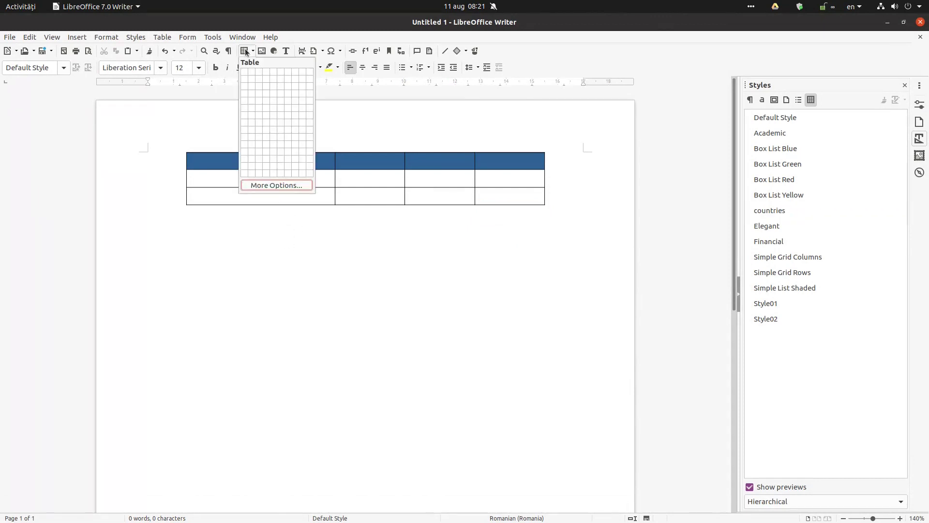
left_click(234, 313)
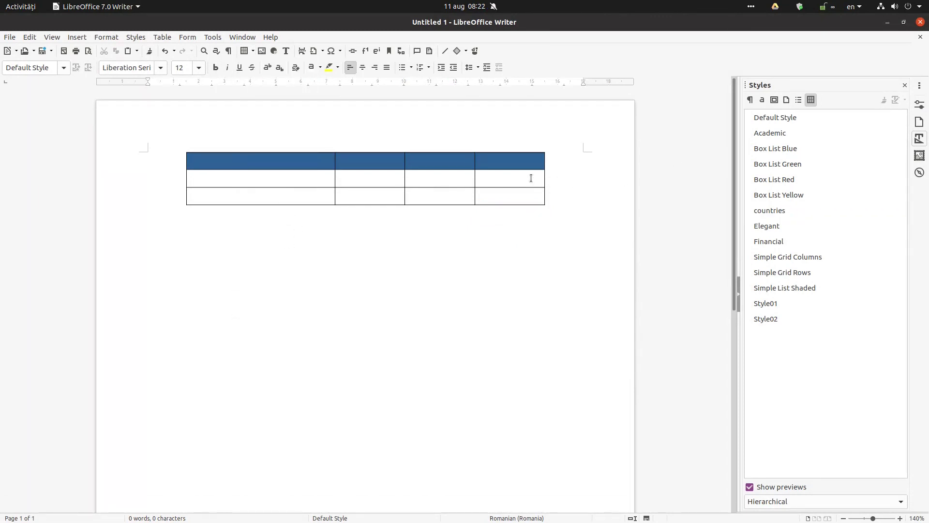
left_click(245, 51)
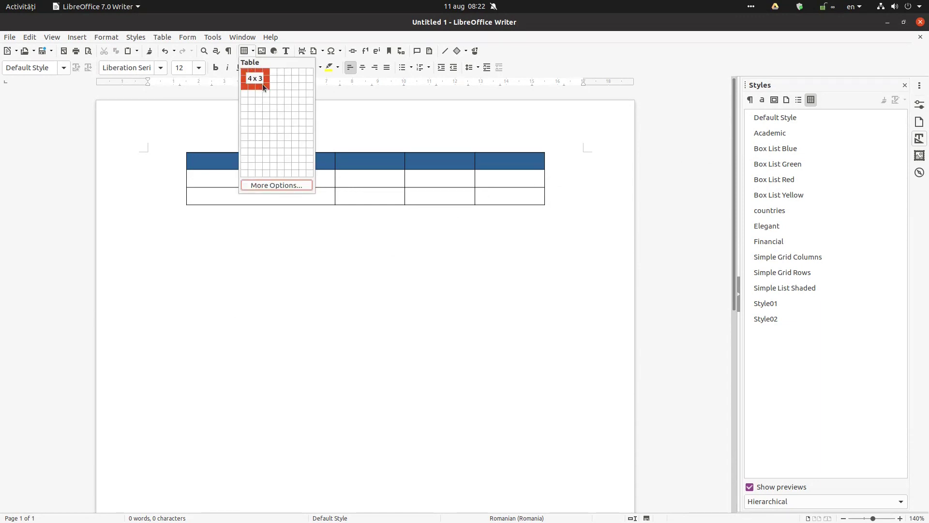
left_click(263, 85)
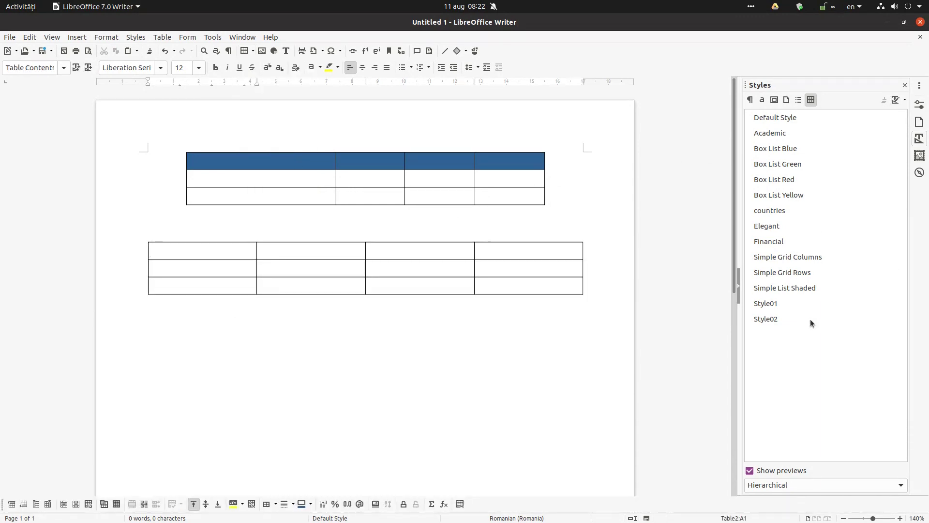
left_click(299, 319)
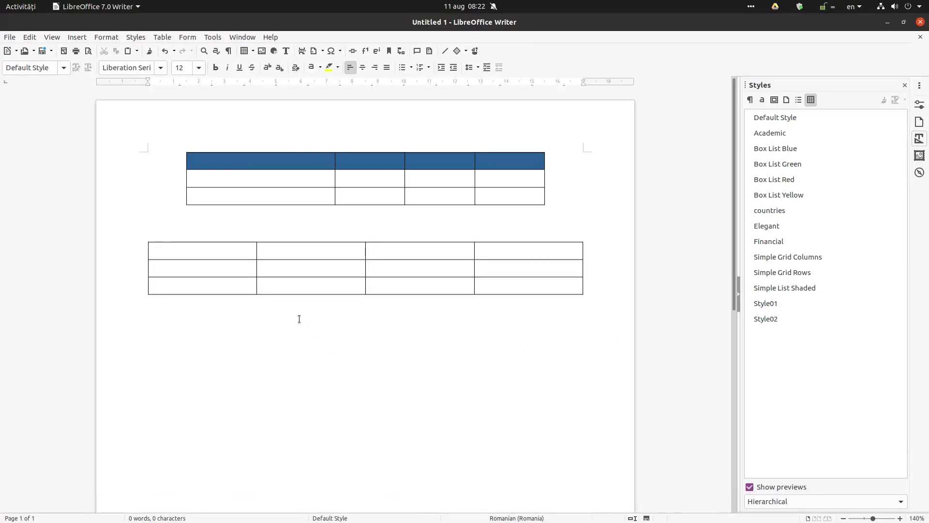
Step: Try typing the ct shortcut below the new table, then erase it
type("ct")
key("BackSpace")
key("BackSpace")
type("ct")
key("BackSpace")
type("C")
key("BackSpace")
key("BackSpace")
Step: In the AutoText manager, preview CountriesTable and insert the Mytable1 table
left_click(164, 37)
mouse_move(184, 38)
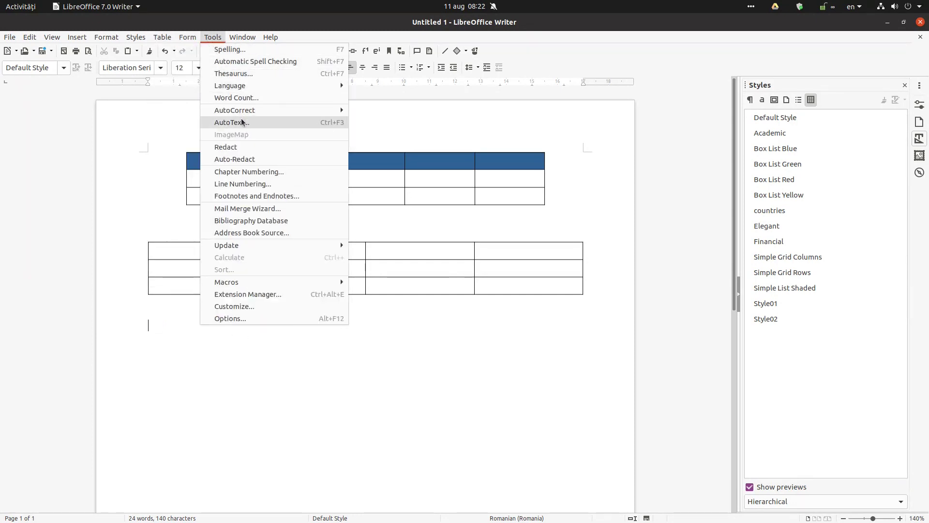
left_click(240, 121)
left_click(359, 229)
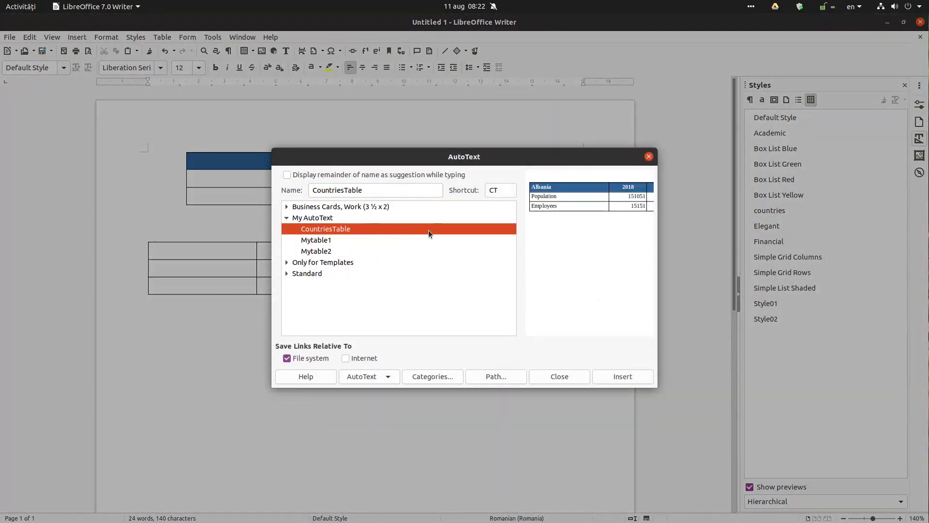
left_click(502, 190)
double_click(437, 240)
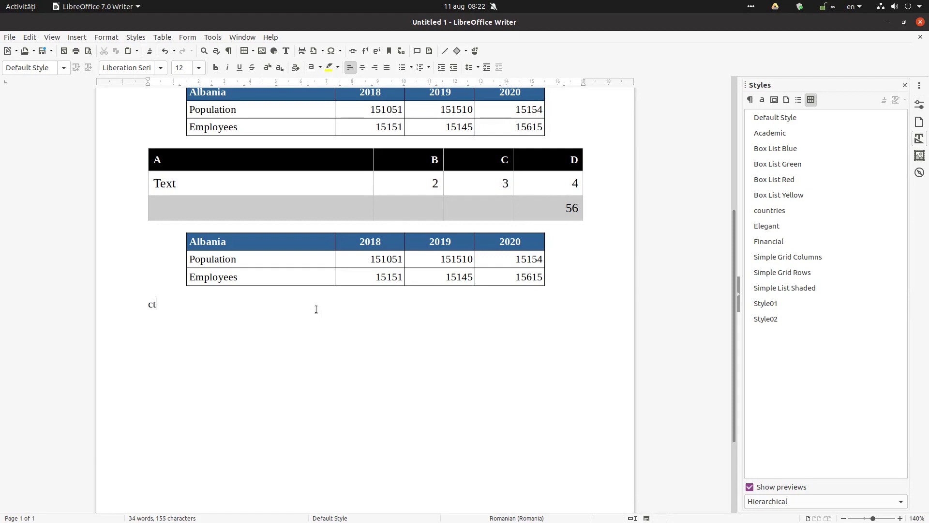
Step: Expand ct with F3 into a country table and change its header from Albania to Ukraine
key("F3")
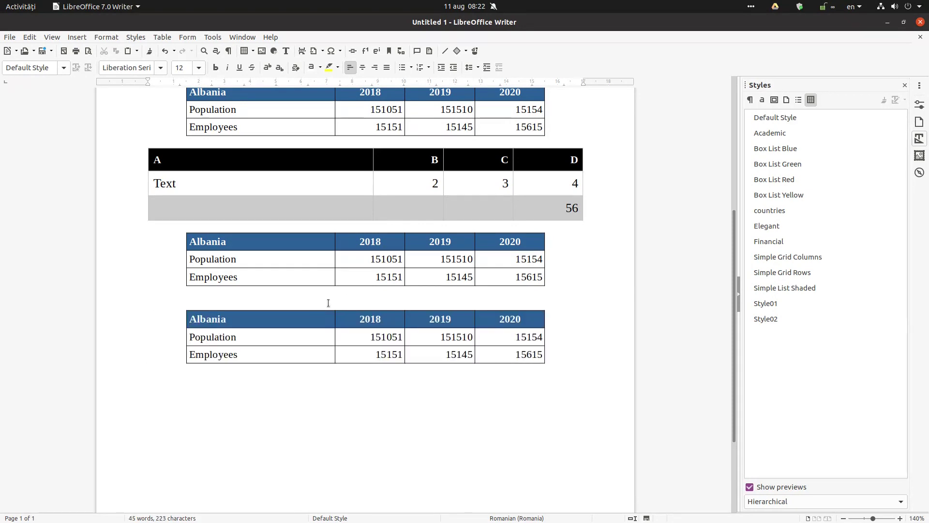
left_click(291, 312)
key("BackSpace")
key("BackSpace")
key("BackSpace")
key("BackSpace")
key("BackSpace")
key("BackSpace")
key("BackSpace")
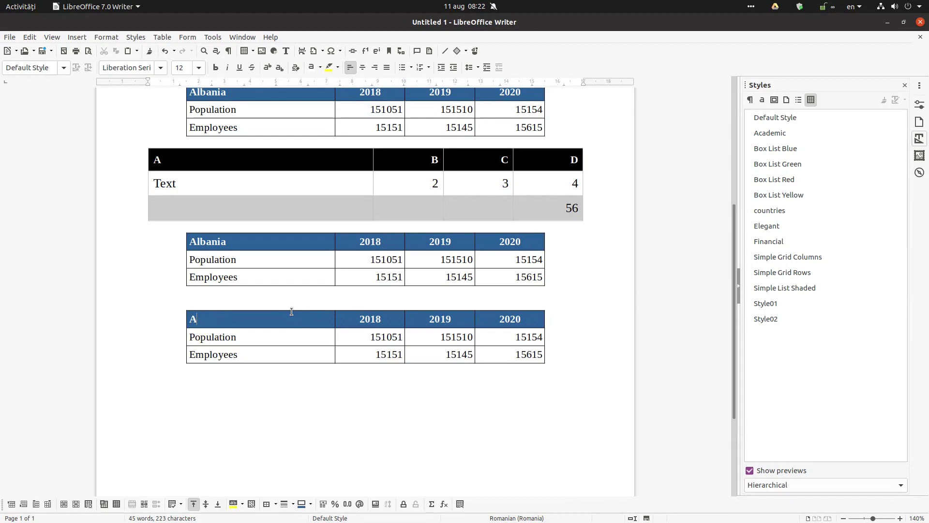
type("T")
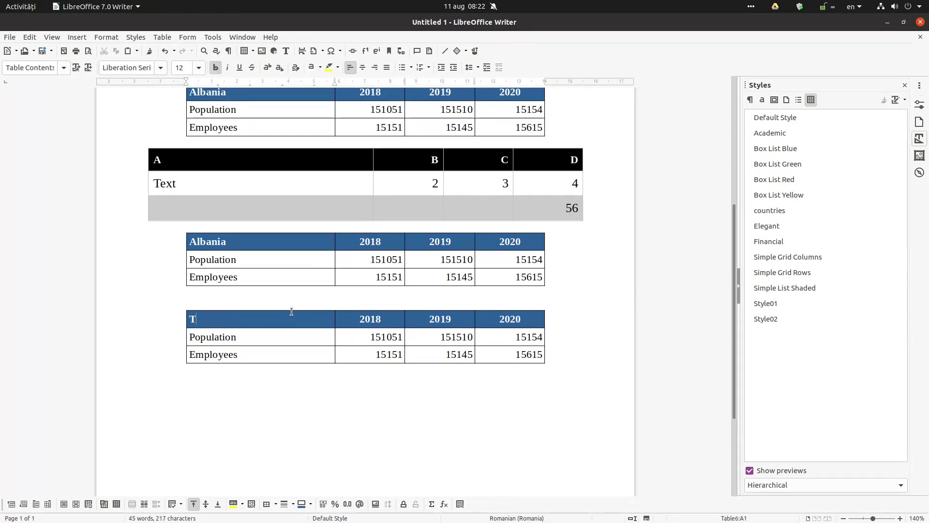
key("BackSpace")
type("Ukraine")
left_click(250, 377)
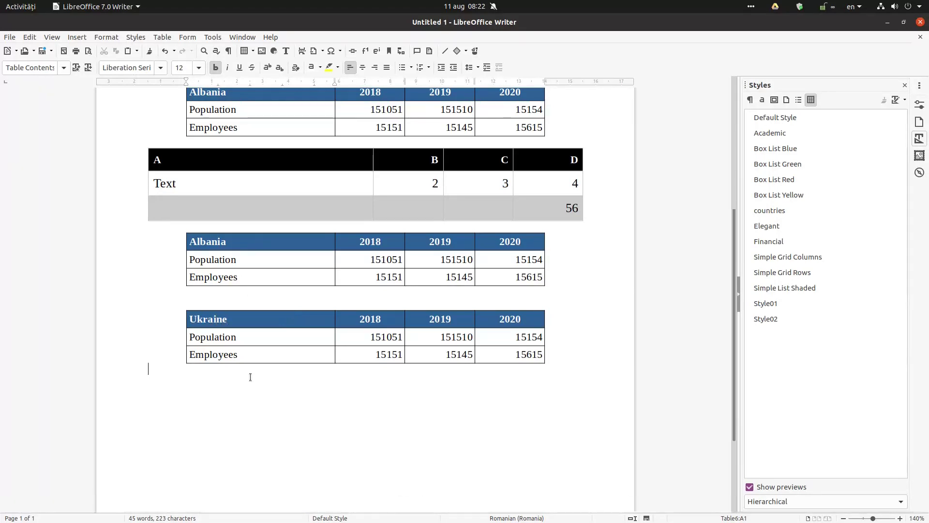
key("Return")
Step: Expand ct with F3 twice below the Ukraine table, adding two more Albania tables
type("ct")
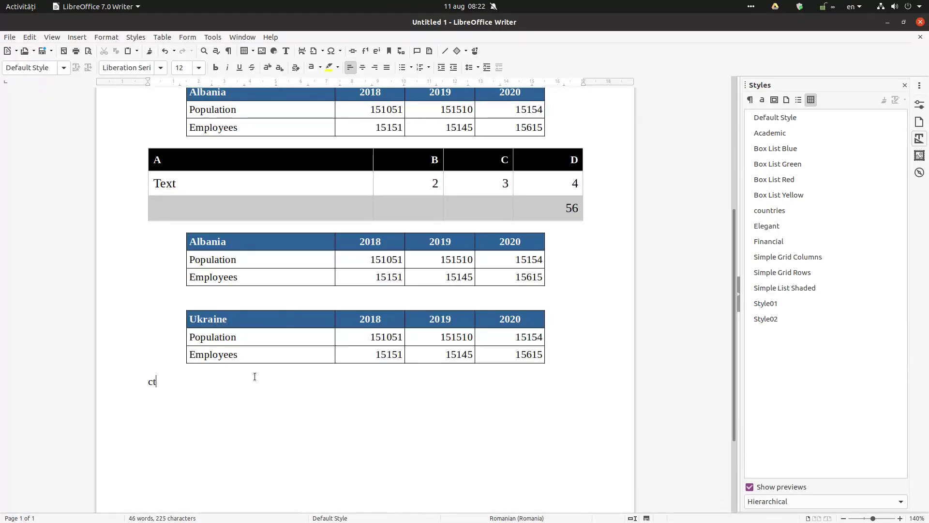
key("F3")
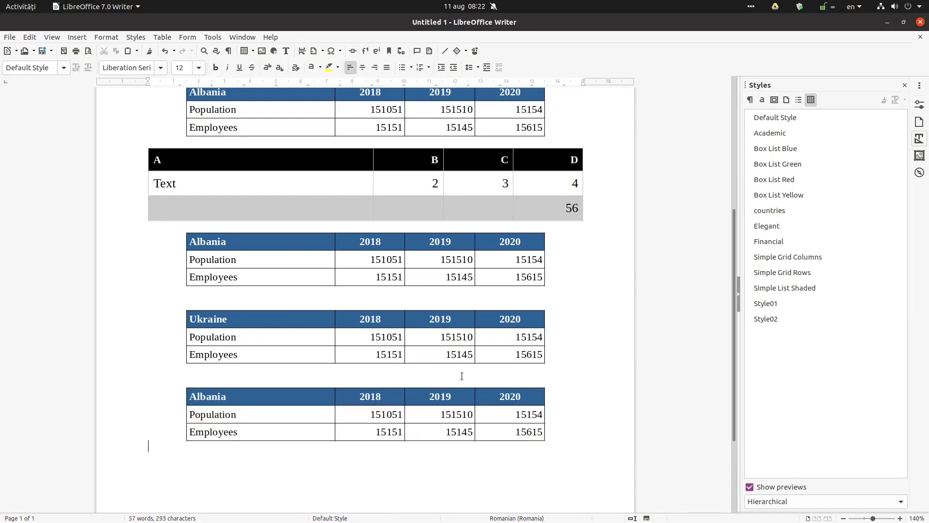
scroll(501, 248, "down", 10)
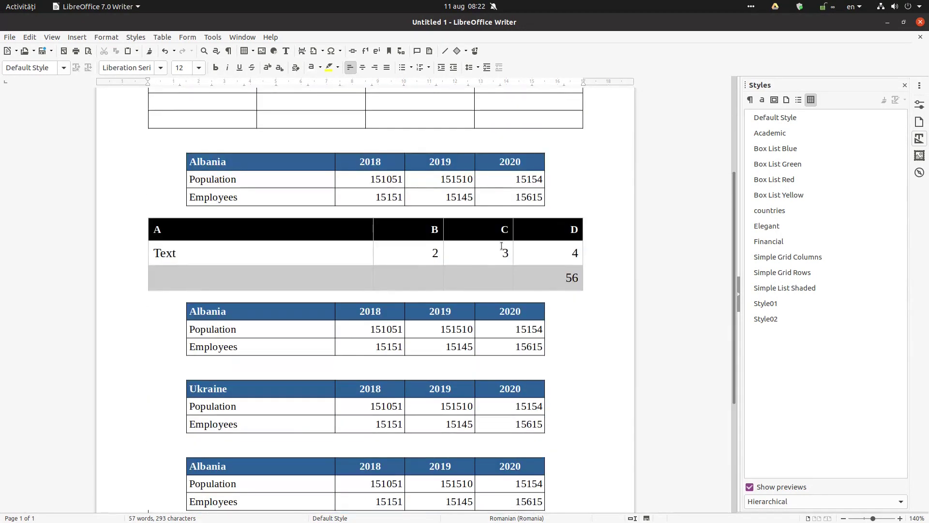
scroll(501, 244, "down", 2)
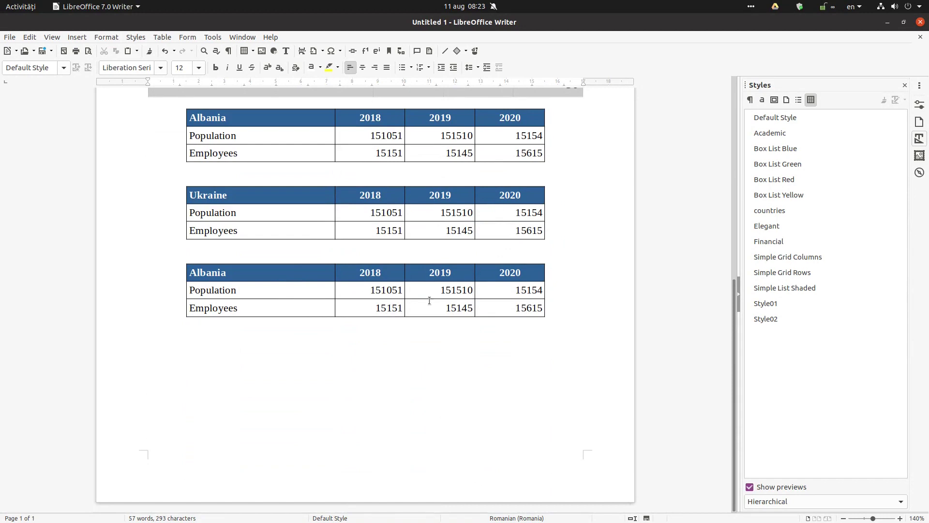
key("Return")
type("ct")
key("F3")
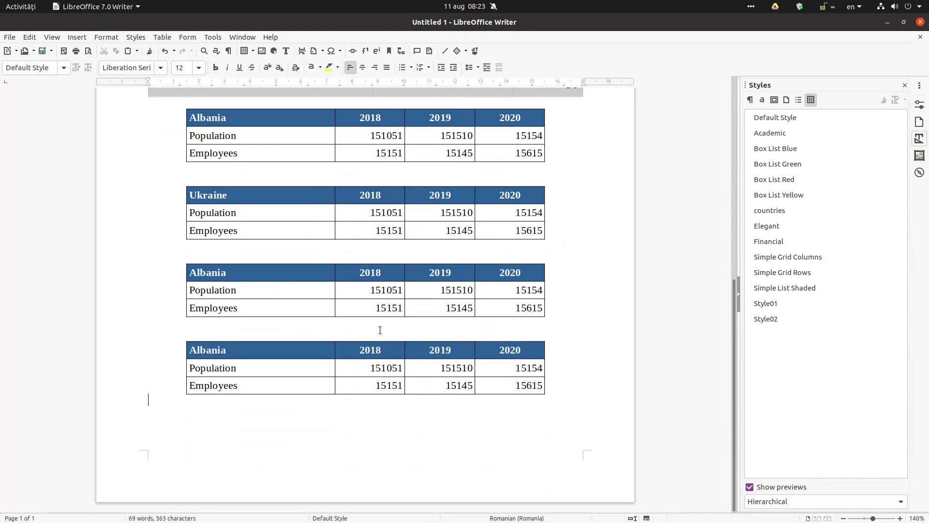
scroll(476, 339, "up", 10)
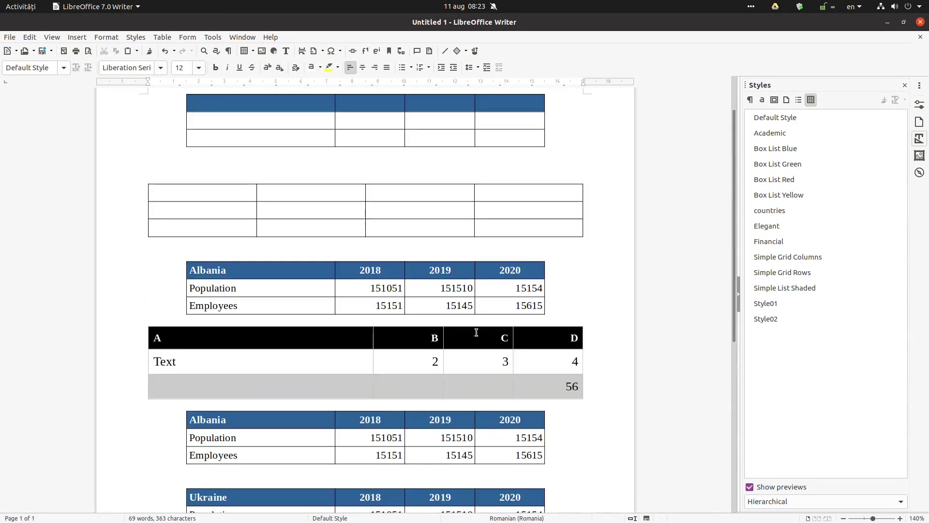
scroll(476, 314, "up", 2)
scroll(460, 220, "down", 12)
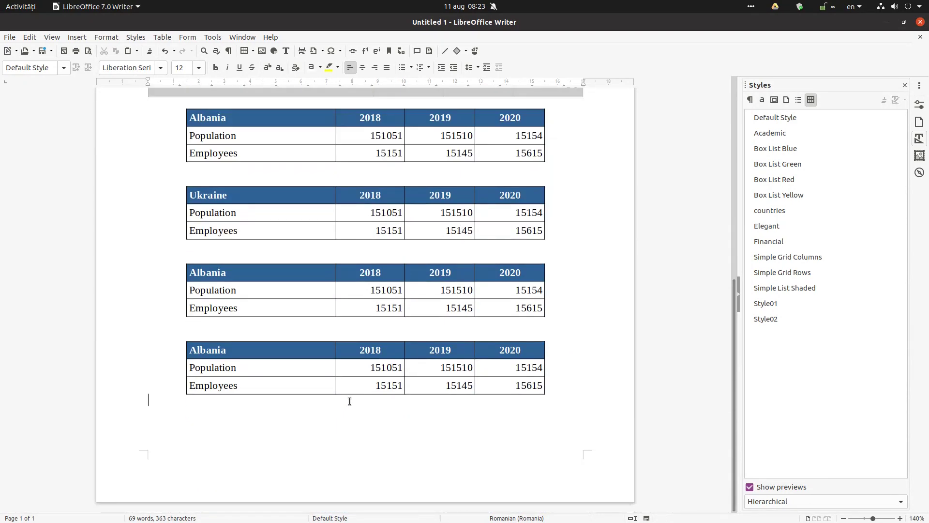
Step: Insert a dummy-text passage with dt+F3, followed by an Albania table with ct+F3
type("dt")
key("F3")
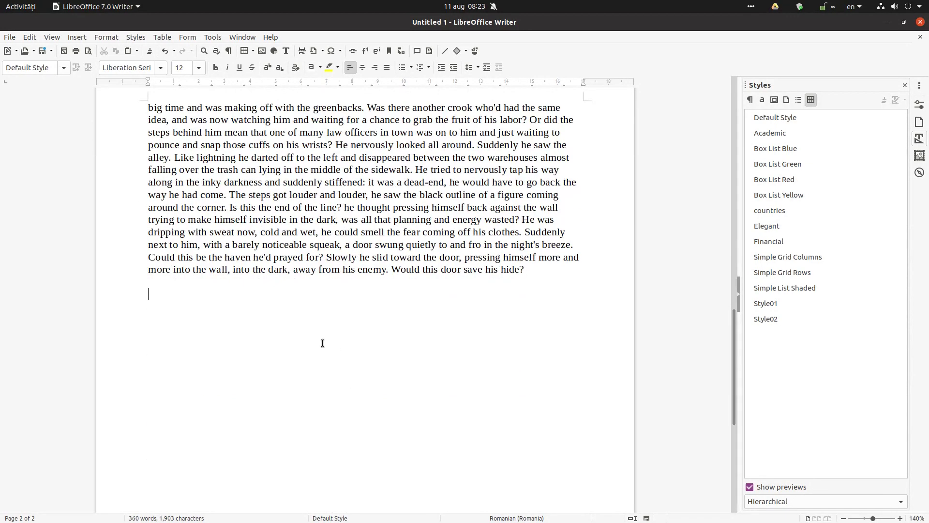
type("ct")
key("F3")
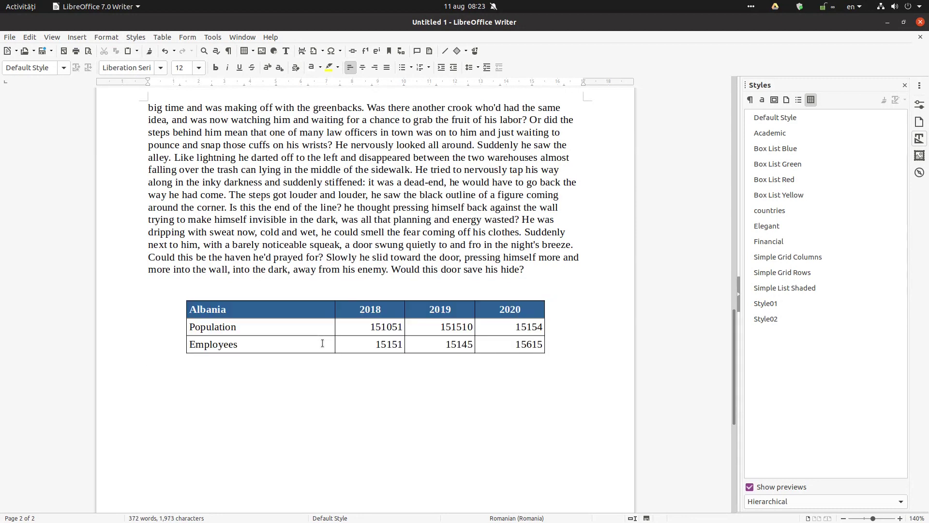
Step: Add another dt dummy-text paragraph and a second ct Albania table after it
type("dt")
key("F3")
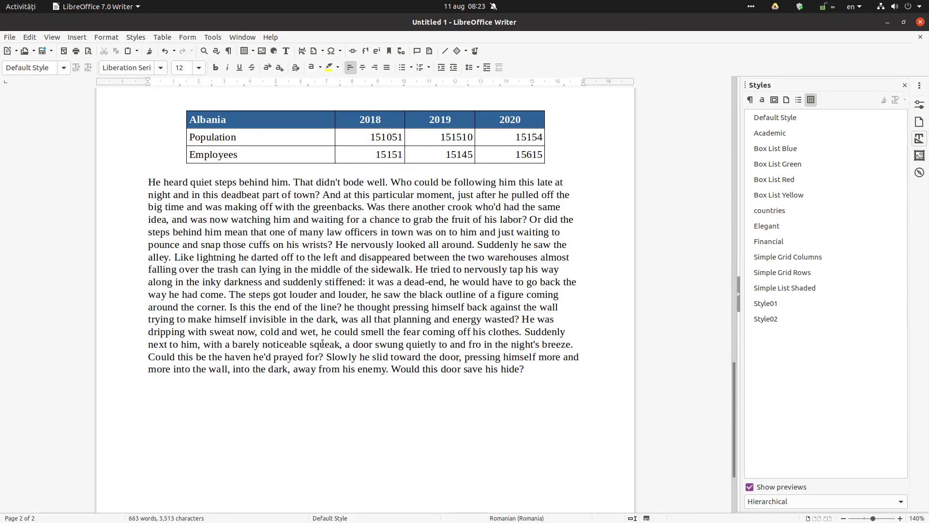
type("ct")
key("F3")
scroll(465, 220, "up", 5)
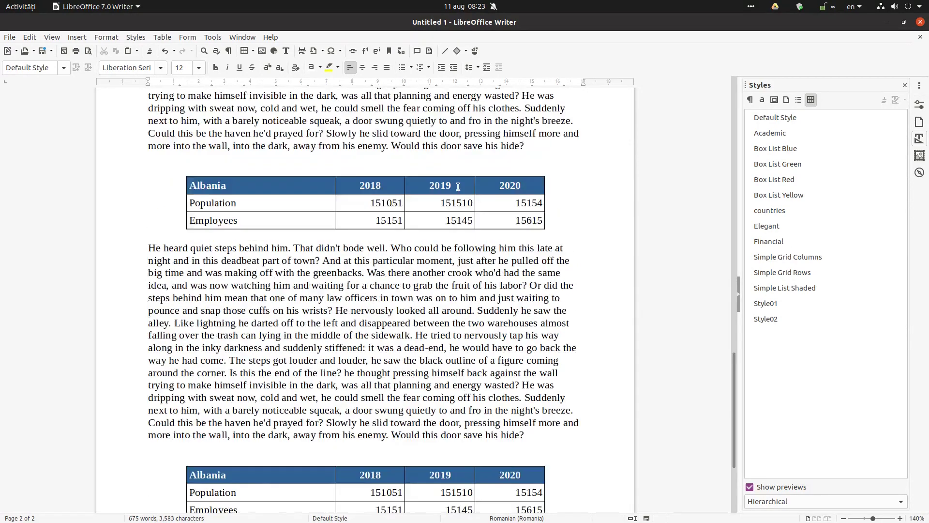
scroll(465, 228, "down", 8)
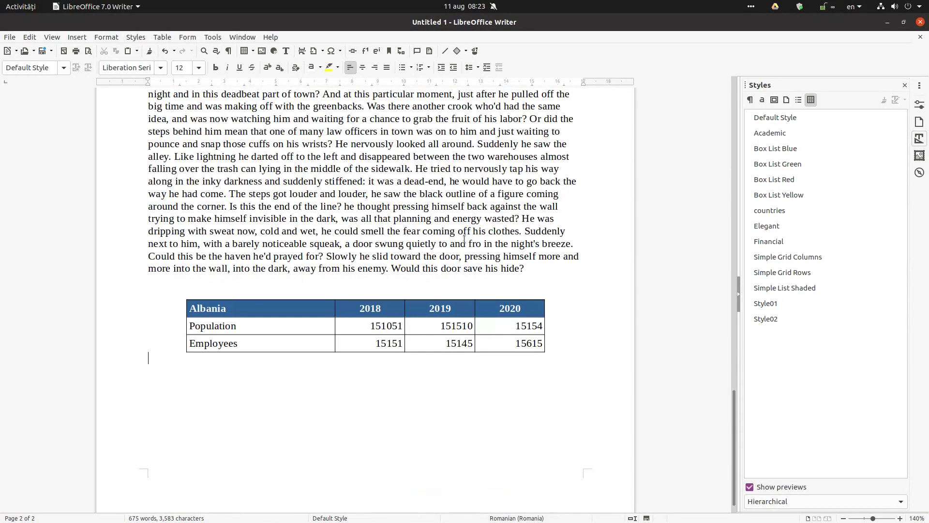
left_click(271, 36)
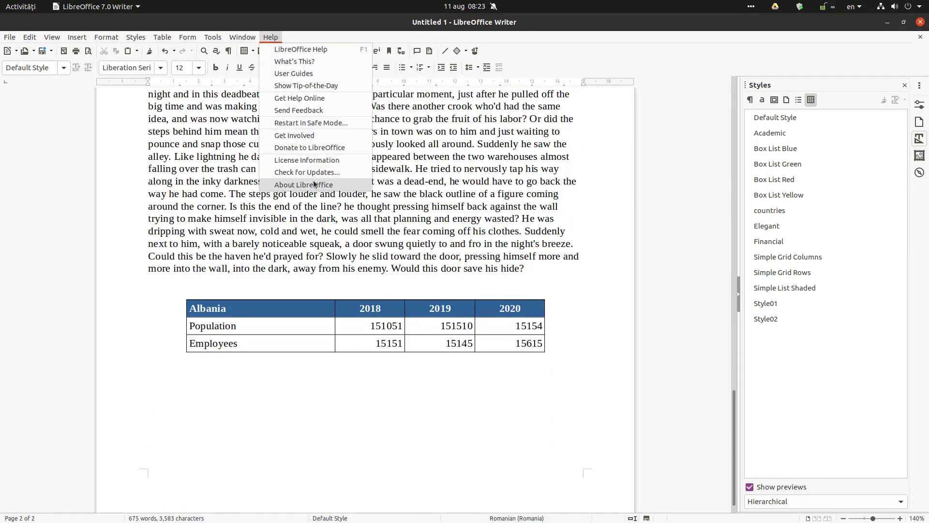